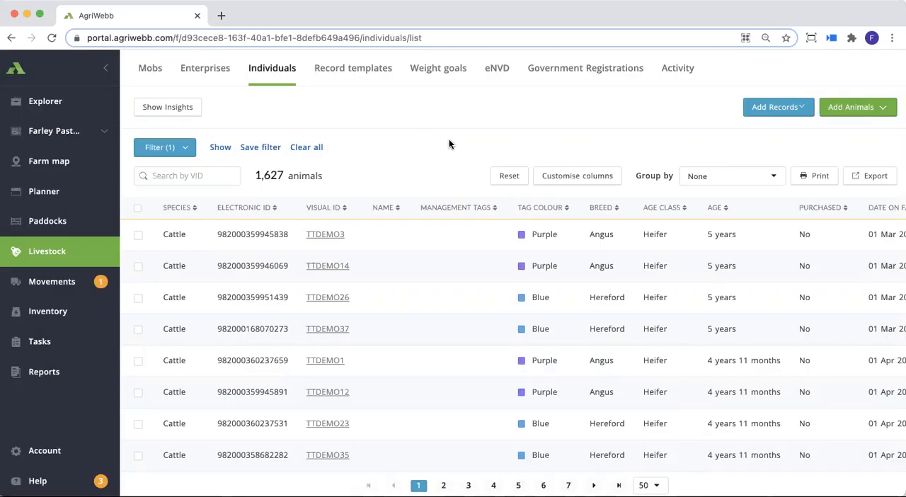
# - Start an import of new animals from CSV and choose Cattle as the species
pyautogui.click(875, 111)
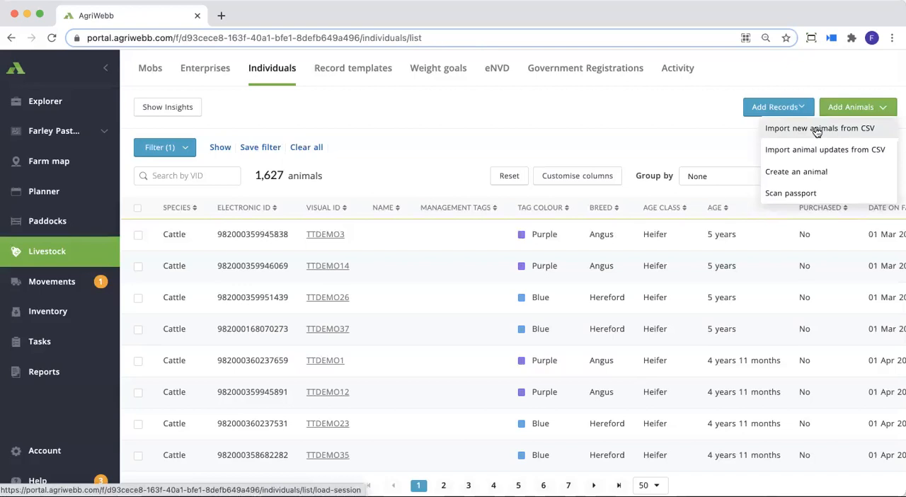
pyautogui.click(825, 130)
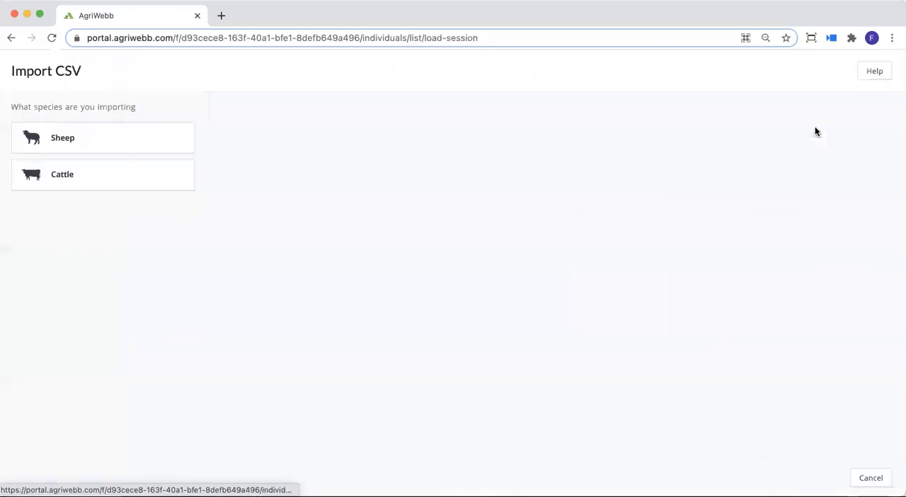
pyautogui.click(163, 177)
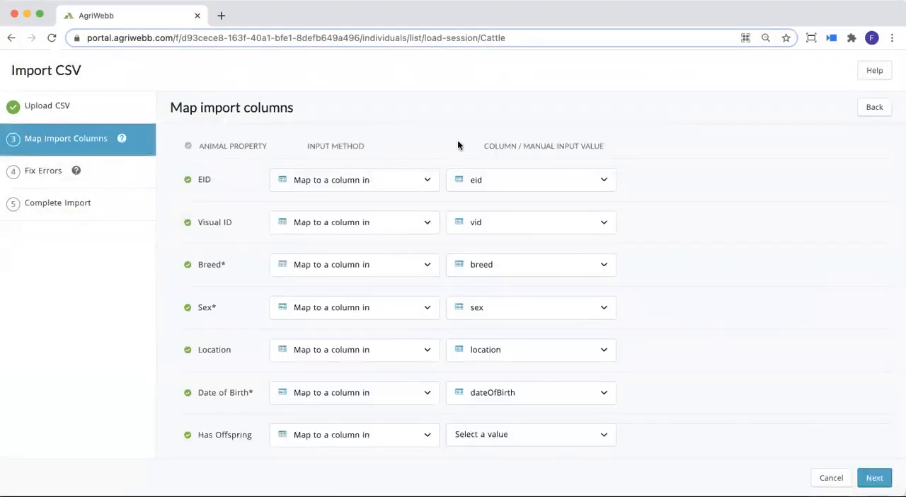
# - Review how the animal properties, including the required Breed, Sex and Date of Birth, are mapped to the file's columns
pyautogui.scroll(-1, 458, 145)
pyautogui.scroll(1, 585, 148)
pyautogui.scroll(-2, 656, 285)
pyautogui.scroll(2, 655, 285)
pyautogui.scroll(-1, 404, 196)
pyautogui.scroll(-3, 481, 212)
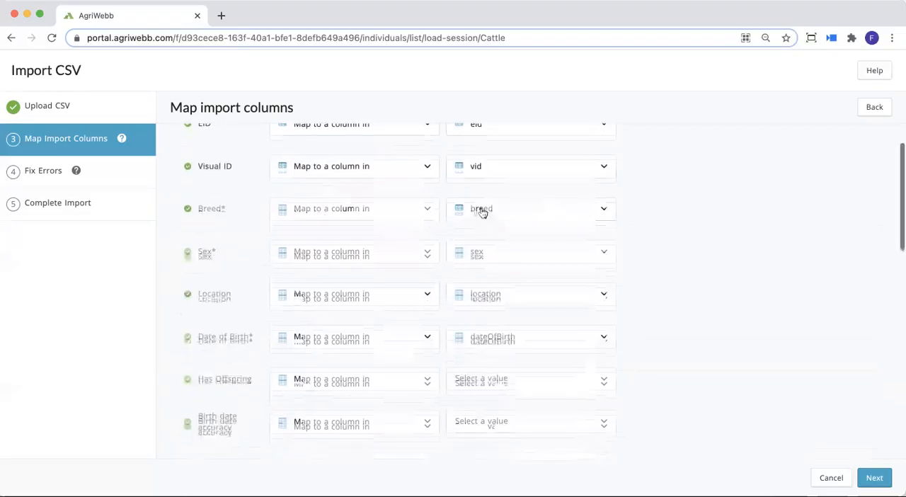
pyautogui.scroll(-1, 467, 244)
pyautogui.scroll(1, 206, 244)
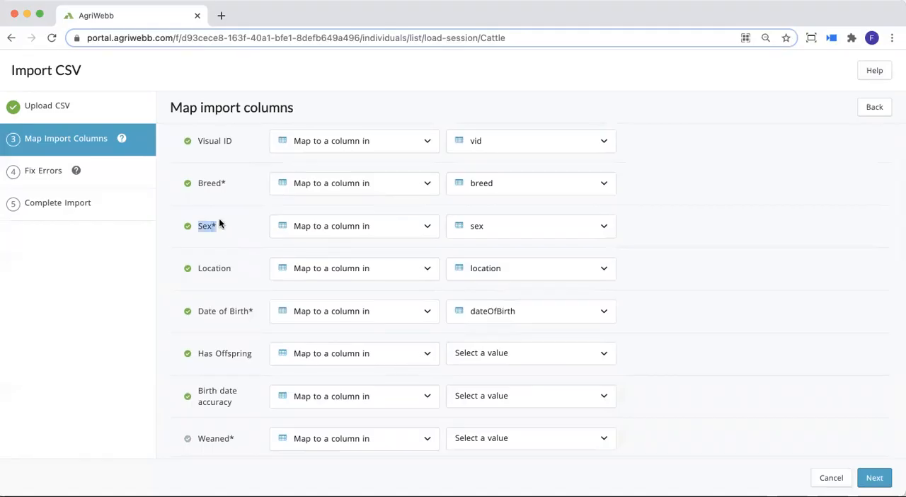
pyautogui.scroll(1, 231, 237)
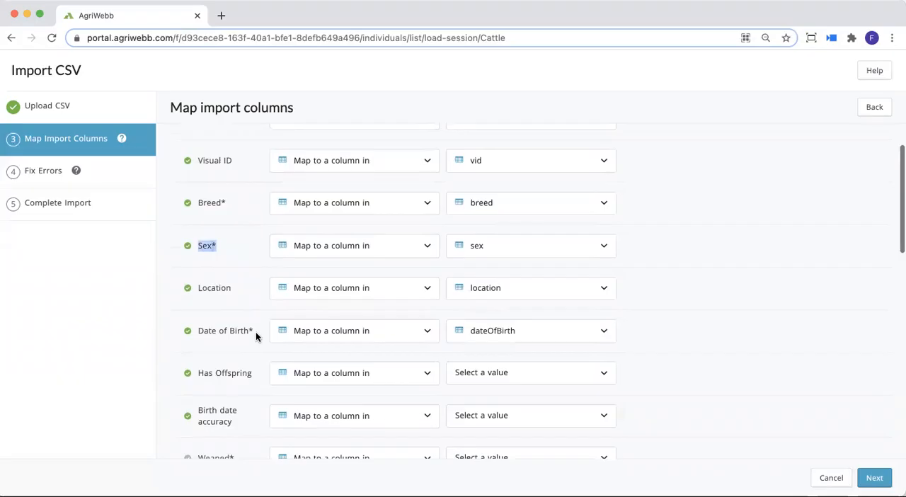
pyautogui.scroll(-1, 256, 333)
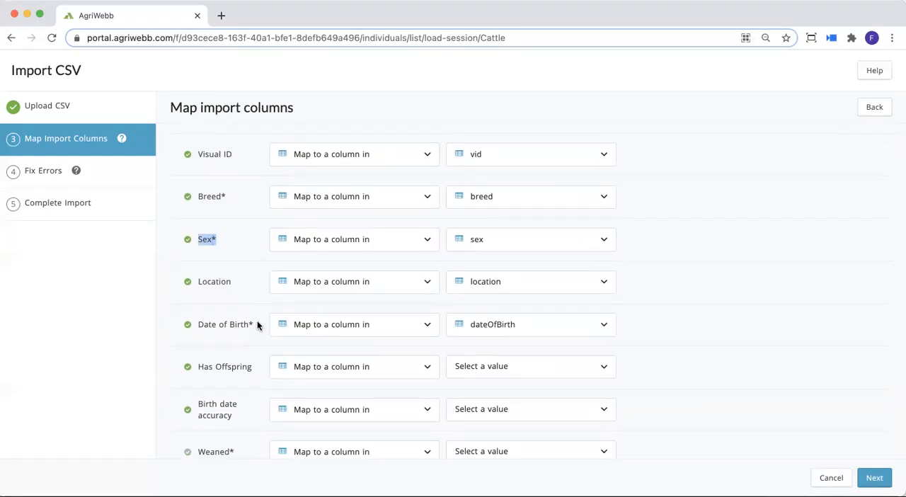
pyautogui.scroll(-1, 248, 360)
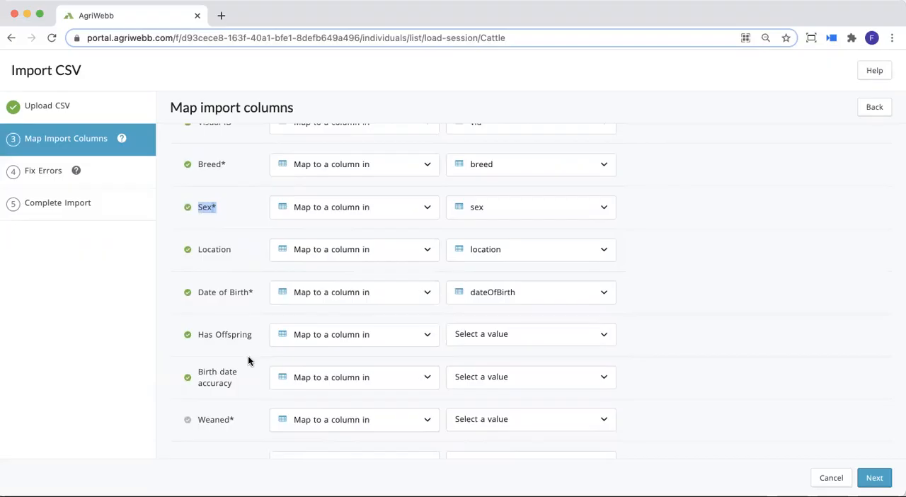
# - Set the required Weaned property to use a manual value of Yes
pyautogui.scroll(-3, 248, 357)
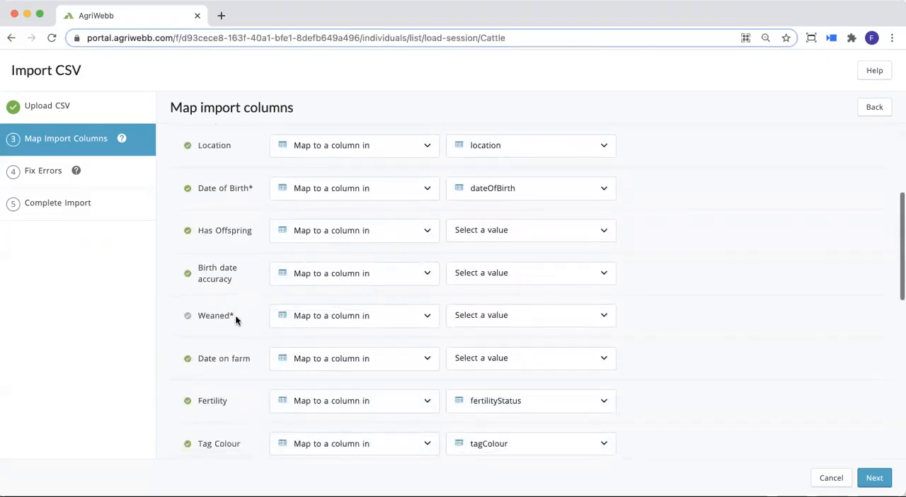
pyautogui.moveTo(194, 316); pyautogui.dragTo(198, 315)
pyautogui.click(246, 319)
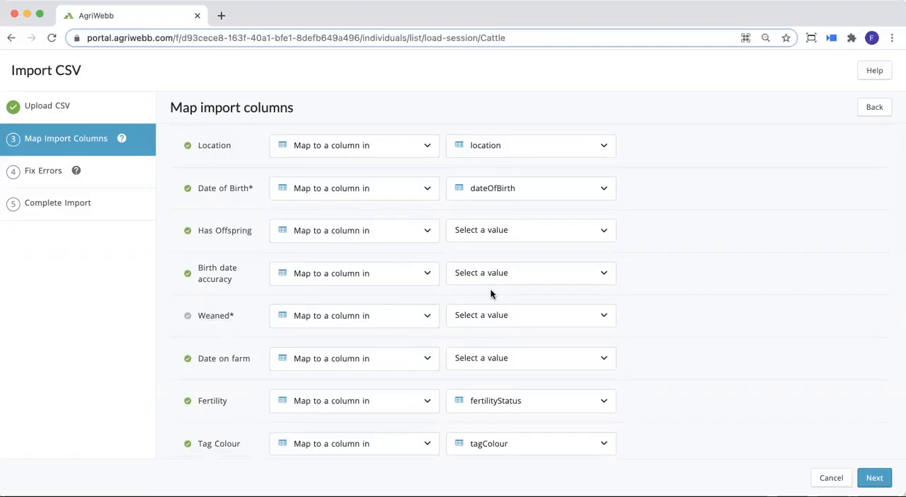
pyautogui.click(429, 318)
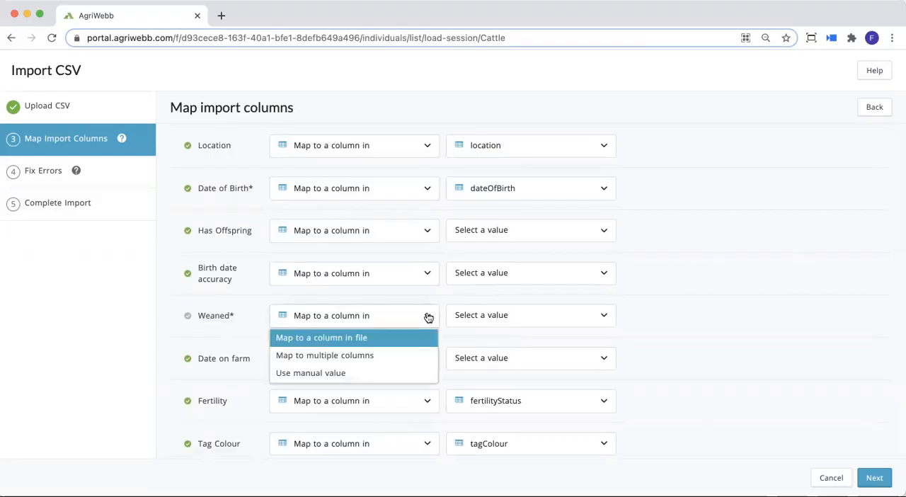
pyautogui.click(380, 376)
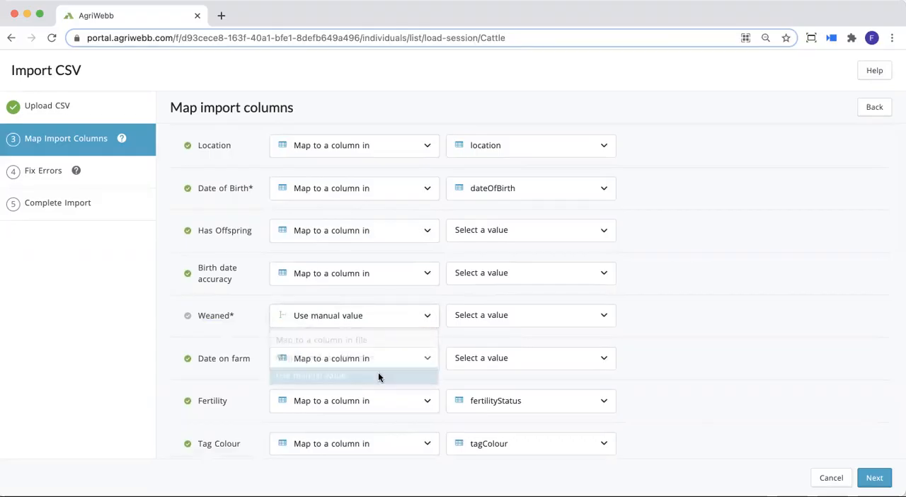
pyautogui.click(524, 315)
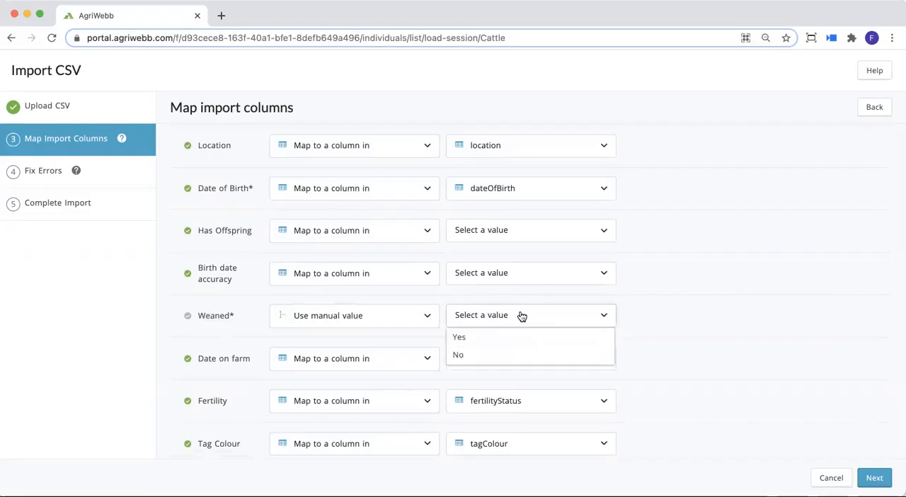
pyautogui.click(479, 338)
# - Look through the file's columns for one that could be mapped to Date on farm
pyautogui.scroll(-2, 380, 329)
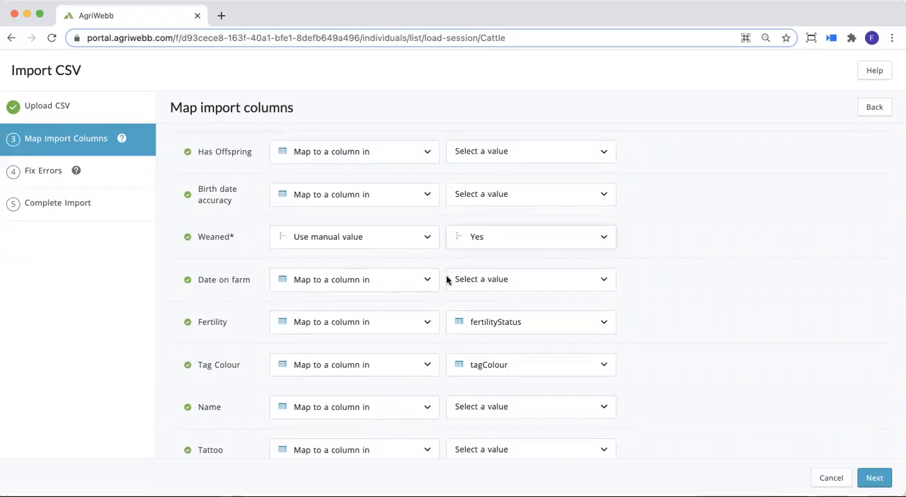
pyautogui.click(380, 279)
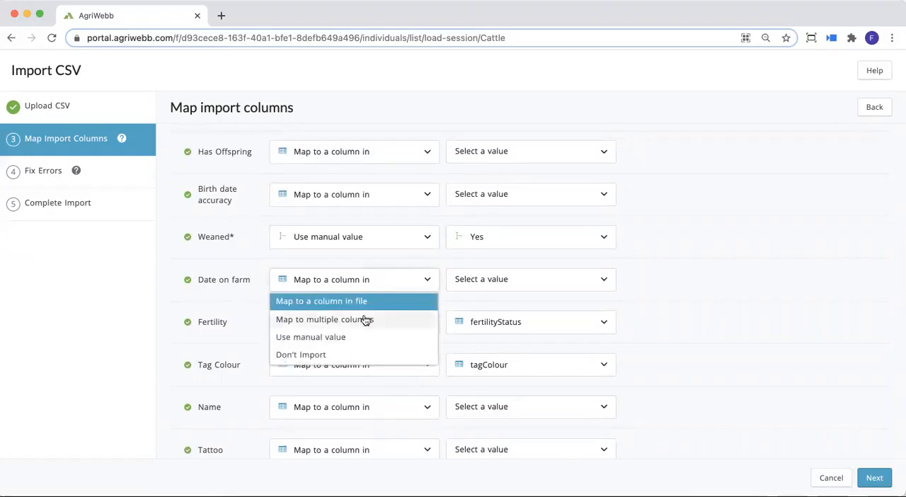
pyautogui.click(379, 301)
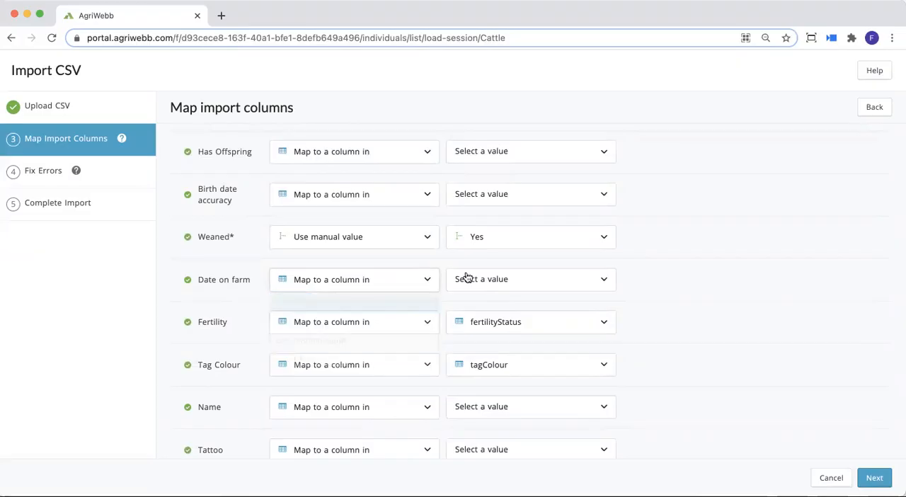
pyautogui.click(485, 280)
pyautogui.scroll(-3, 487, 373)
pyautogui.scroll(1, 499, 396)
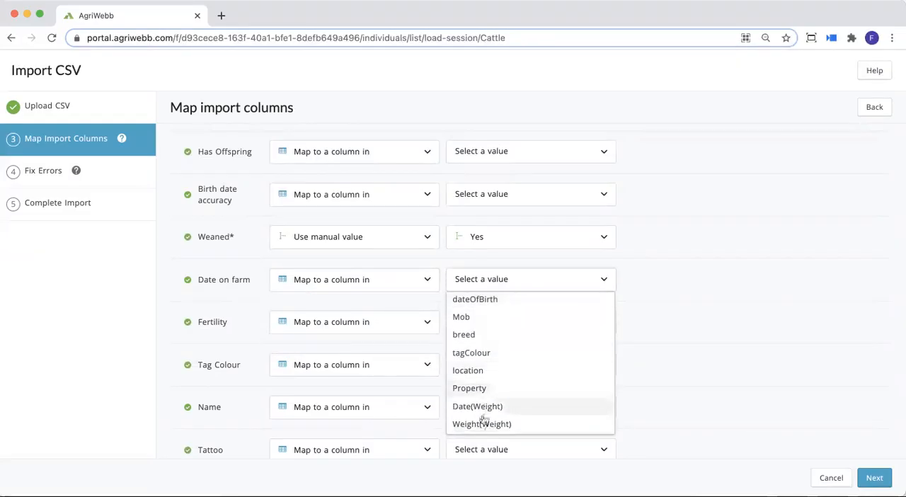
pyautogui.scroll(2, 513, 349)
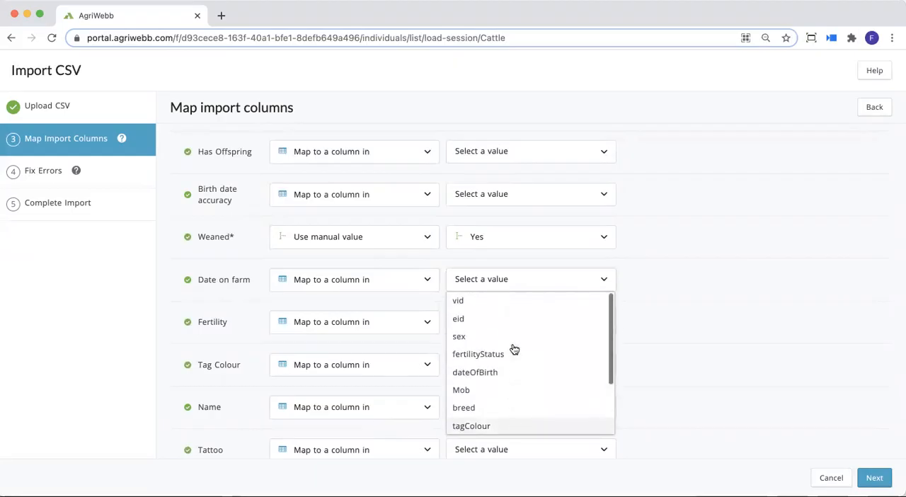
pyautogui.scroll(-3, 513, 365)
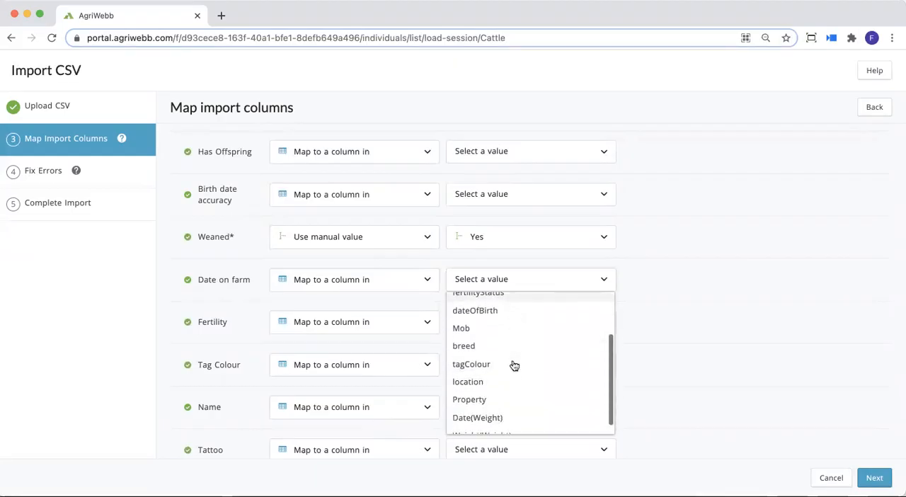
pyautogui.scroll(3, 505, 376)
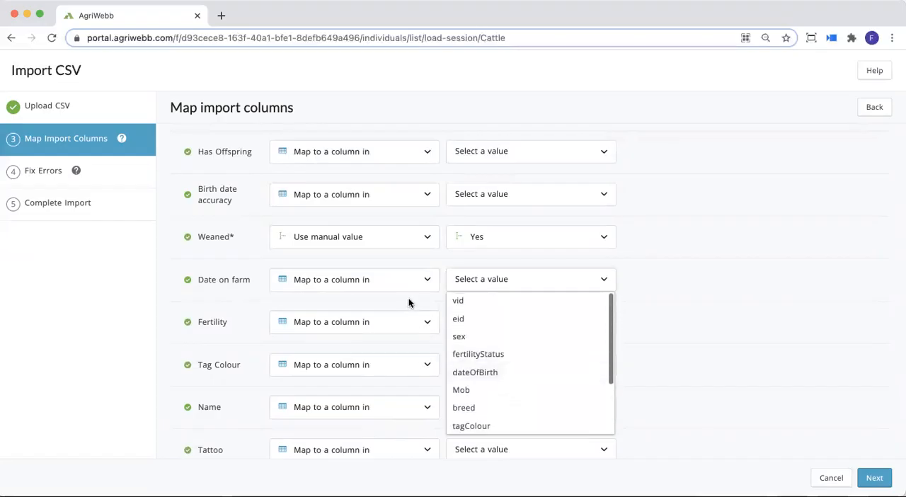
# - Set Date on farm to use a manual value of 12/03/2021
pyautogui.click(423, 281)
pyautogui.click(423, 281)
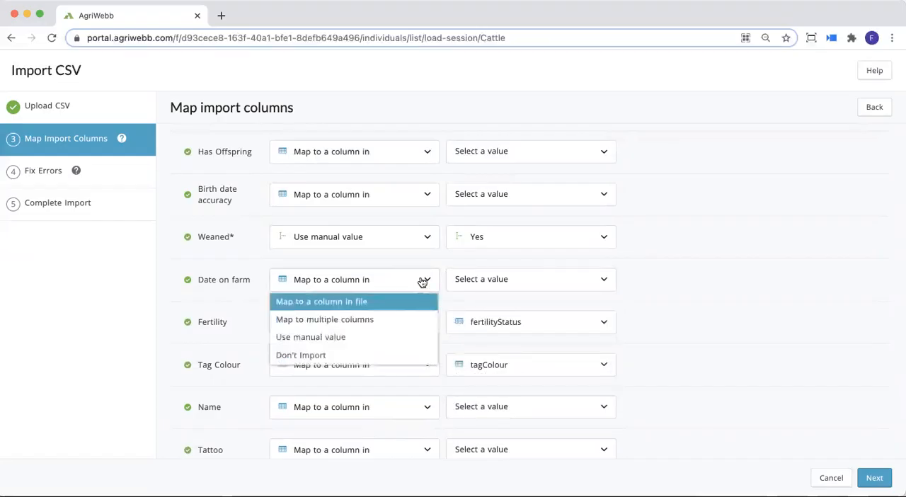
pyautogui.click(371, 339)
pyautogui.click(471, 279)
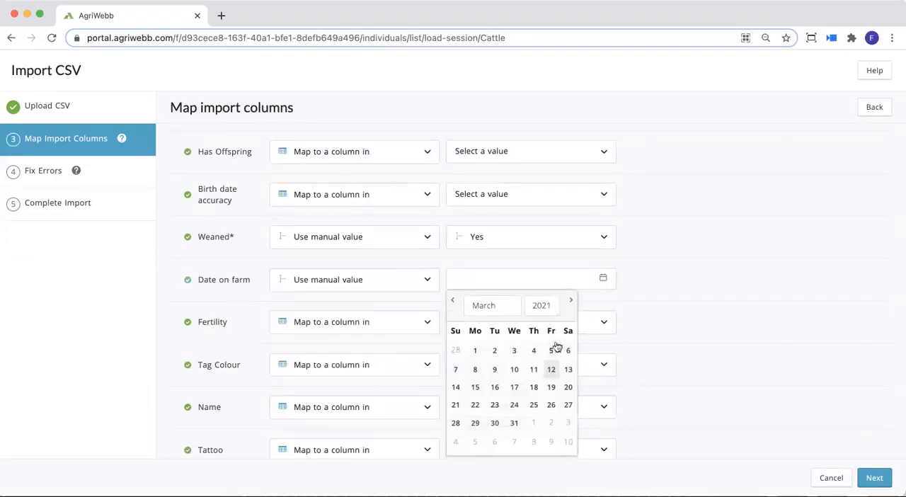
pyautogui.click(550, 370)
# - Switch the Fertility property to a manual value and look at the available fertility options
pyautogui.scroll(-2, 654, 305)
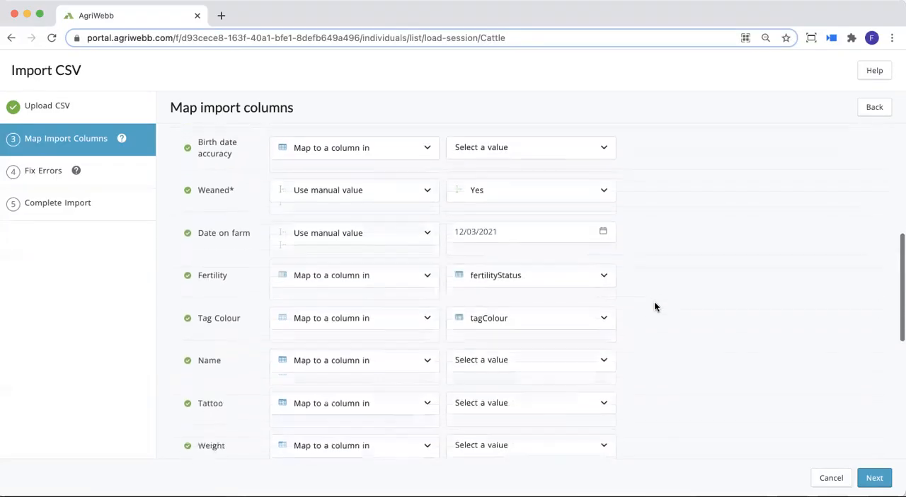
pyautogui.scroll(-1, 390, 292)
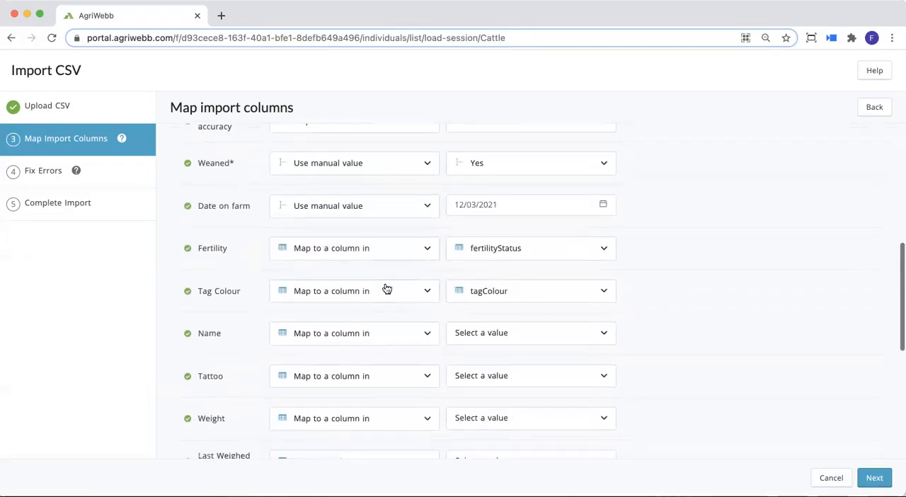
pyautogui.click(429, 248)
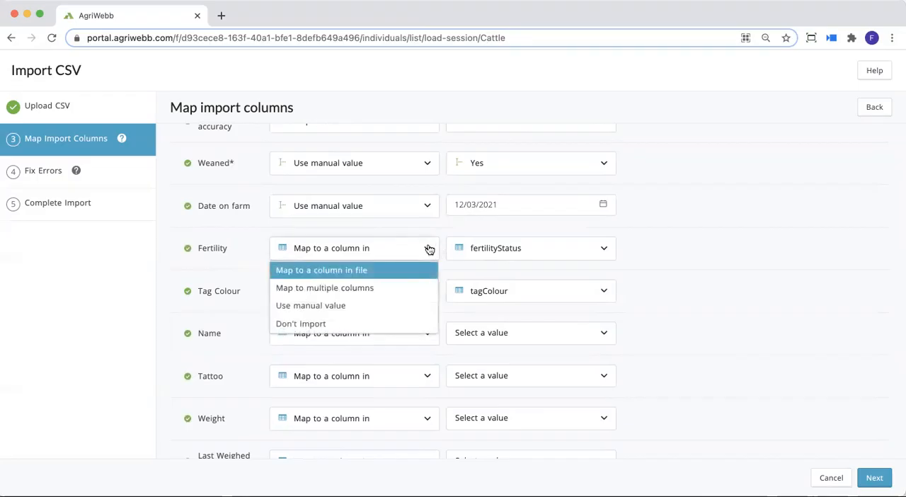
pyautogui.click(392, 306)
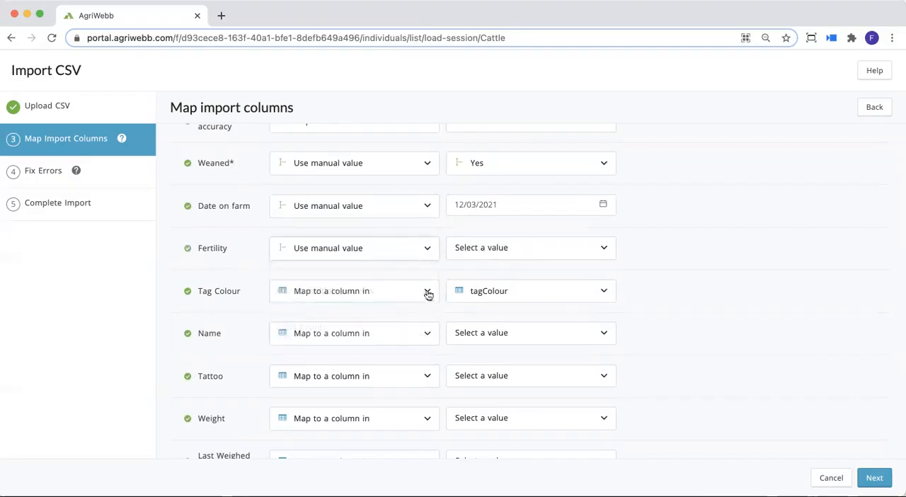
pyautogui.click(501, 256)
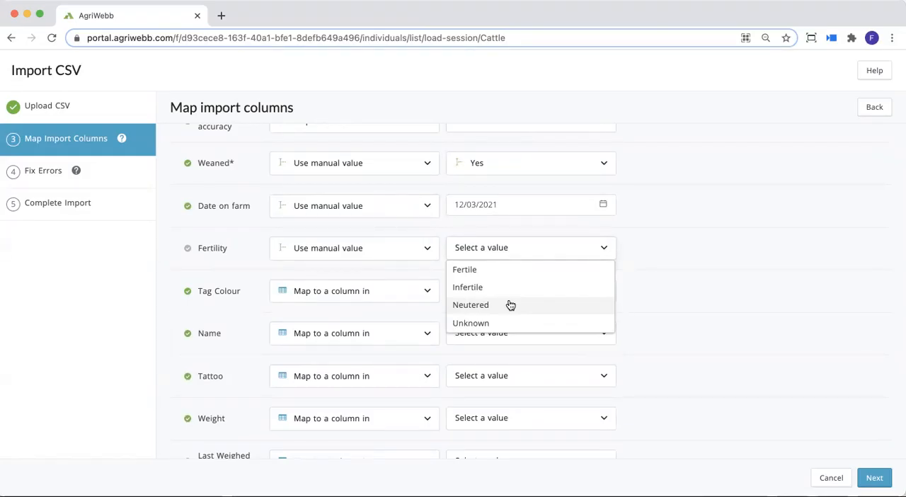
pyautogui.click(415, 260)
# - Review the remaining property mappings through Management Group and try to continue to the error-fixing stage
pyautogui.scroll(-2, 415, 261)
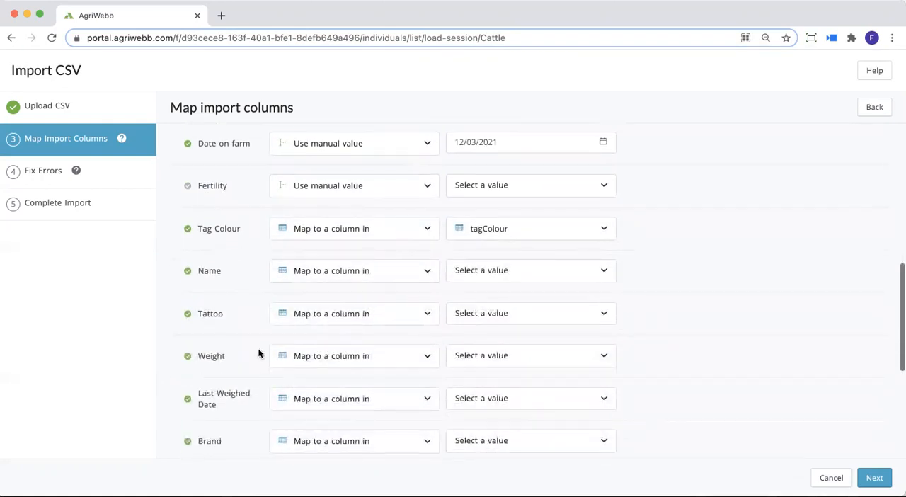
pyautogui.scroll(-2, 259, 353)
pyautogui.scroll(-4, 259, 353)
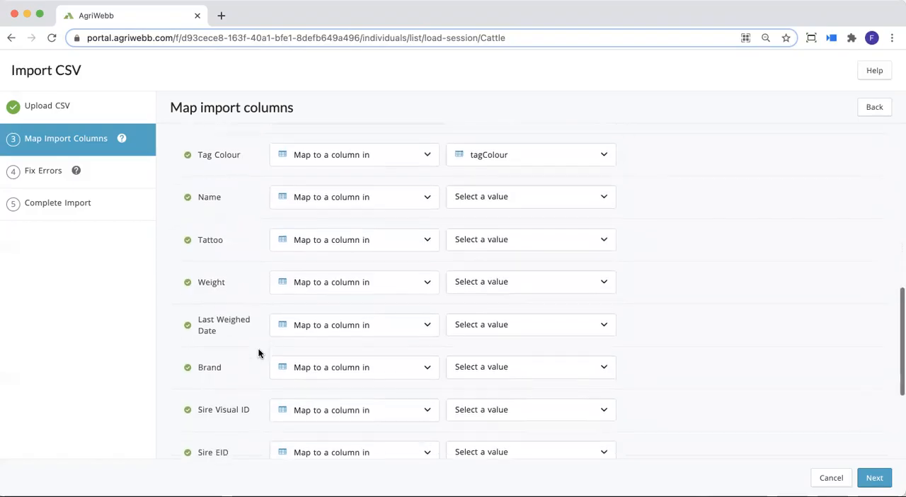
pyautogui.scroll(-3, 259, 353)
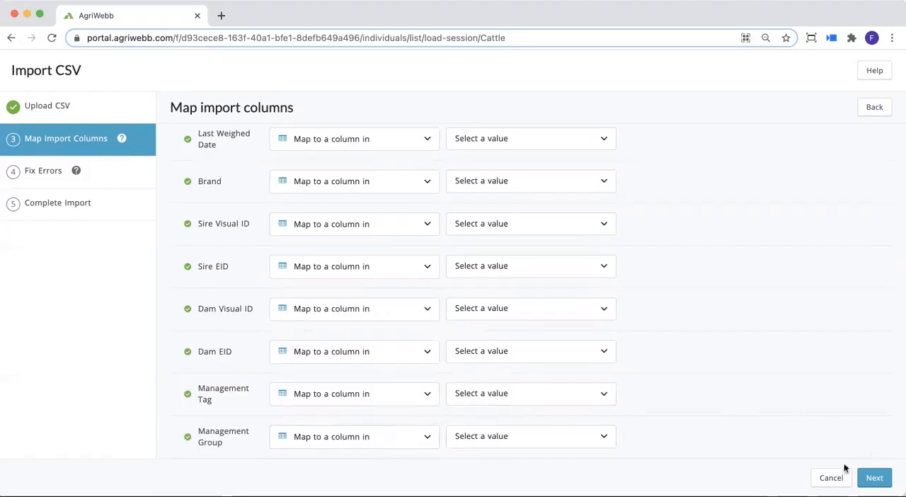
pyautogui.click(876, 478)
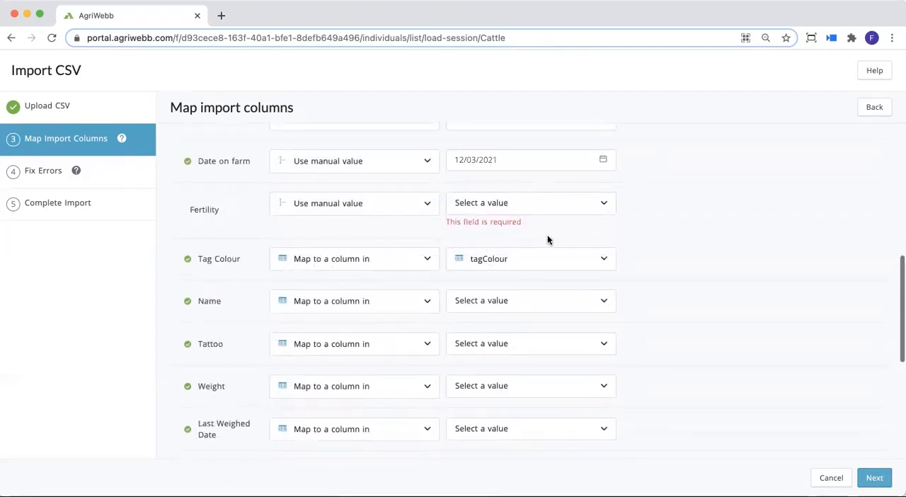
# - Choose Fertile as the manual value for Fertility and continue to the Fix Errors stage
pyautogui.click(486, 204)
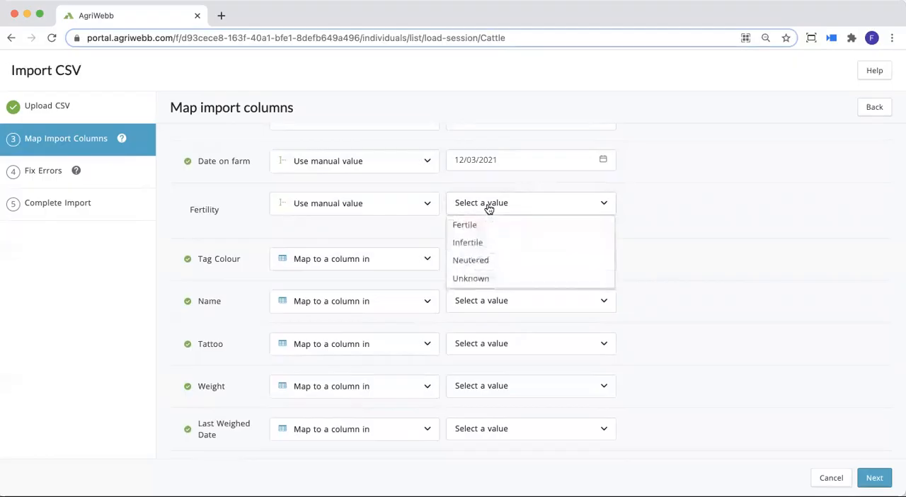
pyautogui.click(484, 232)
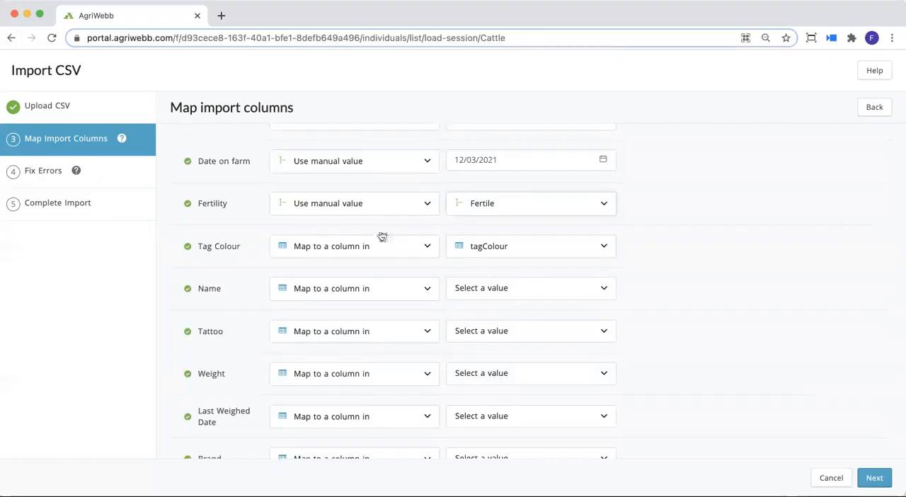
pyautogui.click(878, 477)
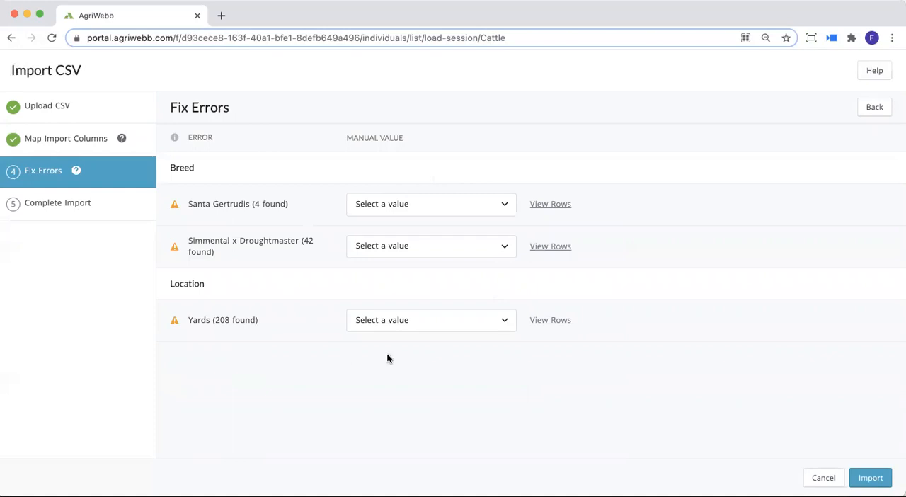
# - Resolve the Santa Gertrudis breed error by assigning the breed Angus
pyautogui.click(426, 211)
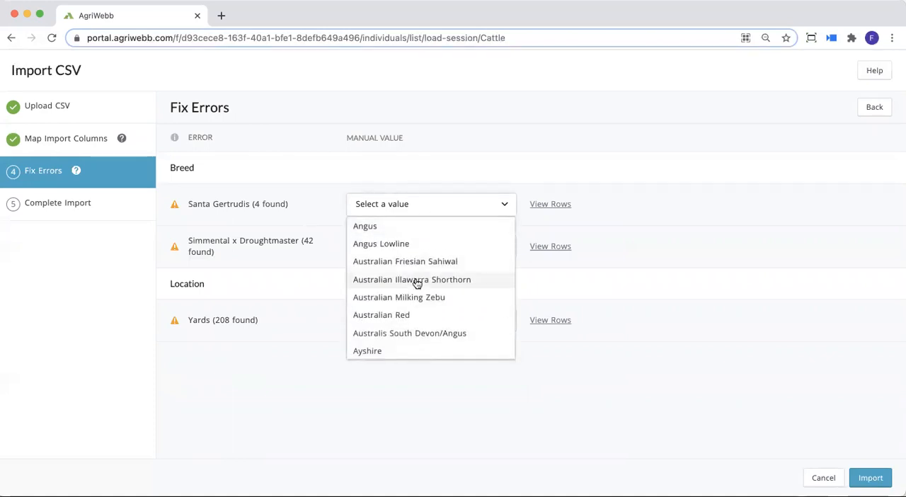
pyautogui.scroll(-5, 415, 283)
pyautogui.scroll(-10, 417, 283)
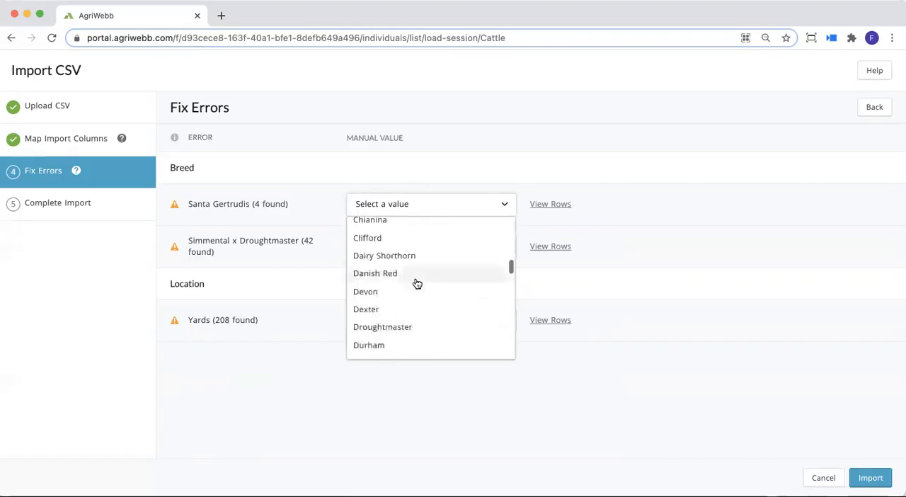
pyautogui.scroll(15, 417, 283)
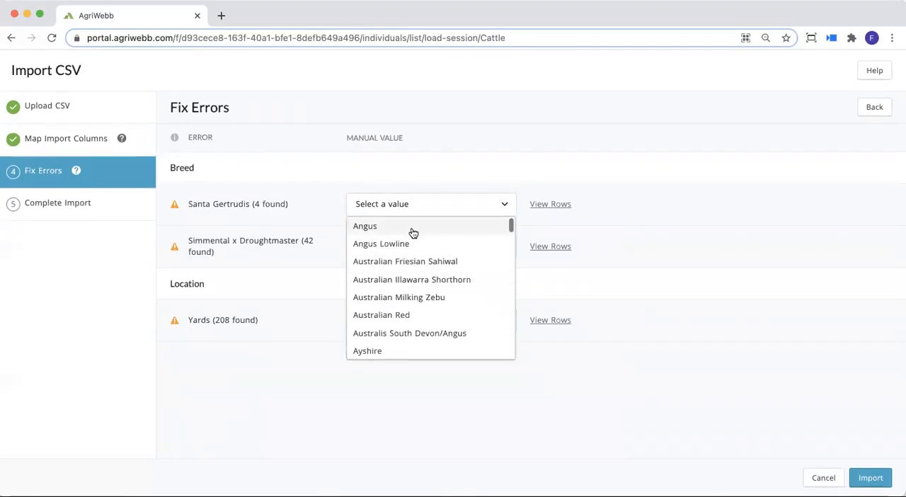
pyautogui.click(413, 228)
# - Assign Angus to the Simmental x Droughtmaster breed error and SPR EAST CREEK to the Yards location error
pyautogui.click(398, 247)
pyautogui.click(387, 268)
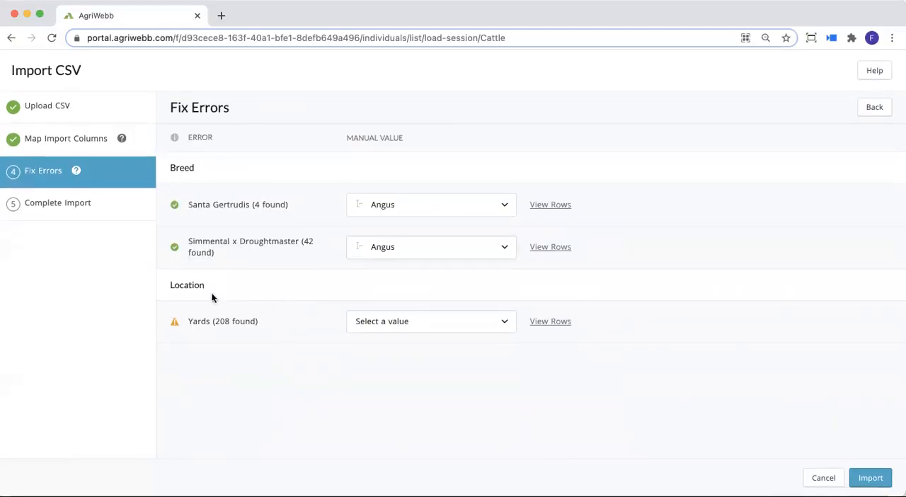
pyautogui.click(390, 330)
pyautogui.click(382, 342)
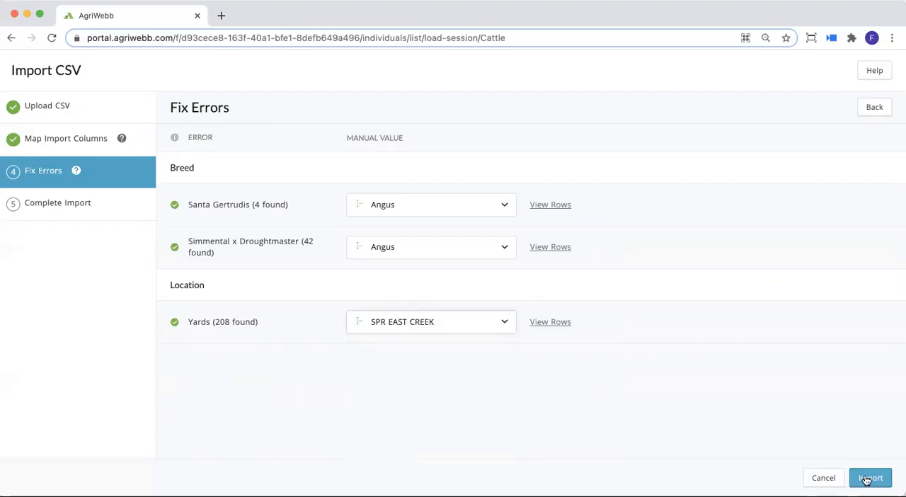